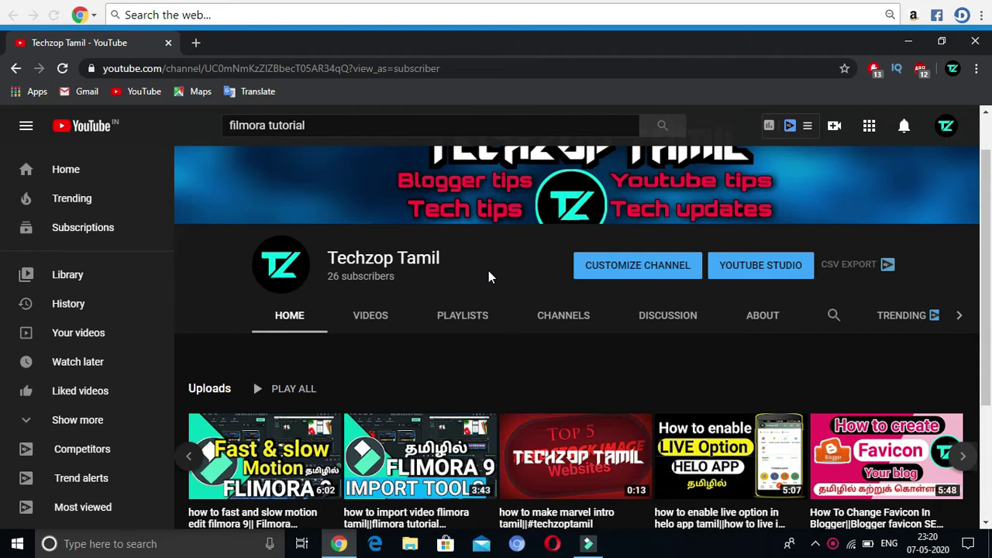
Switch to Filmora9 and place the imported clip at the start of video track 1, matching the project settings to the media.
left_click(592, 545)
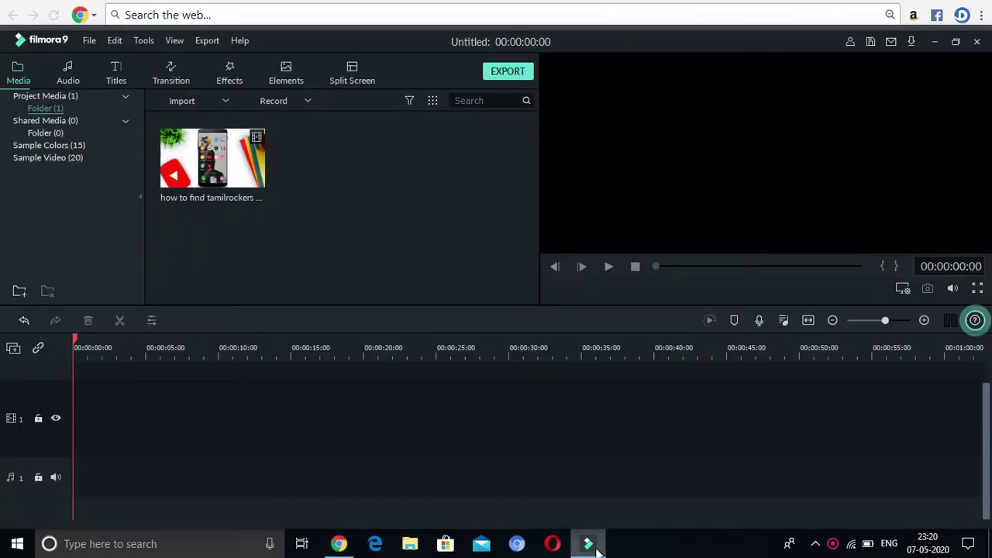
left_click(212, 159)
left_click_drag(130, 464, 77, 415)
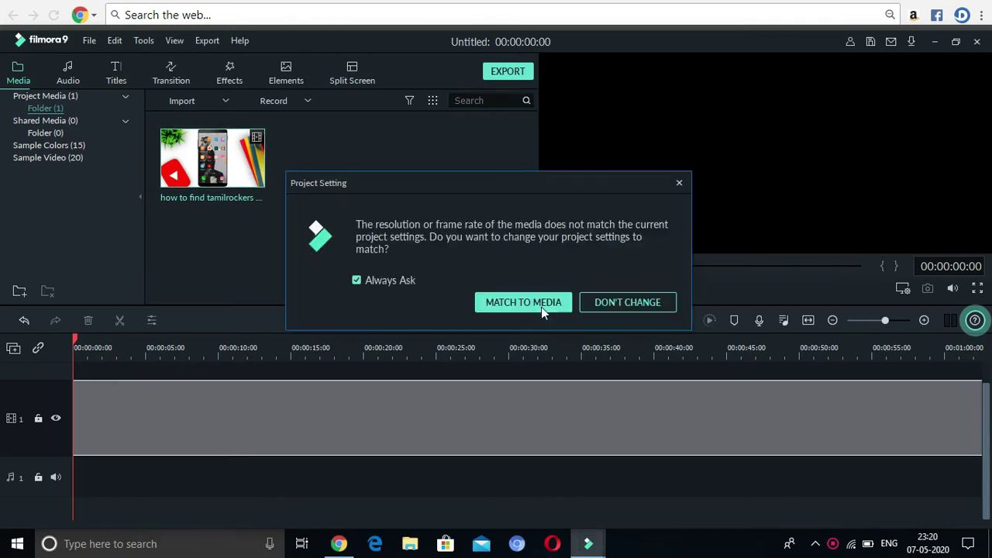
left_click(546, 302)
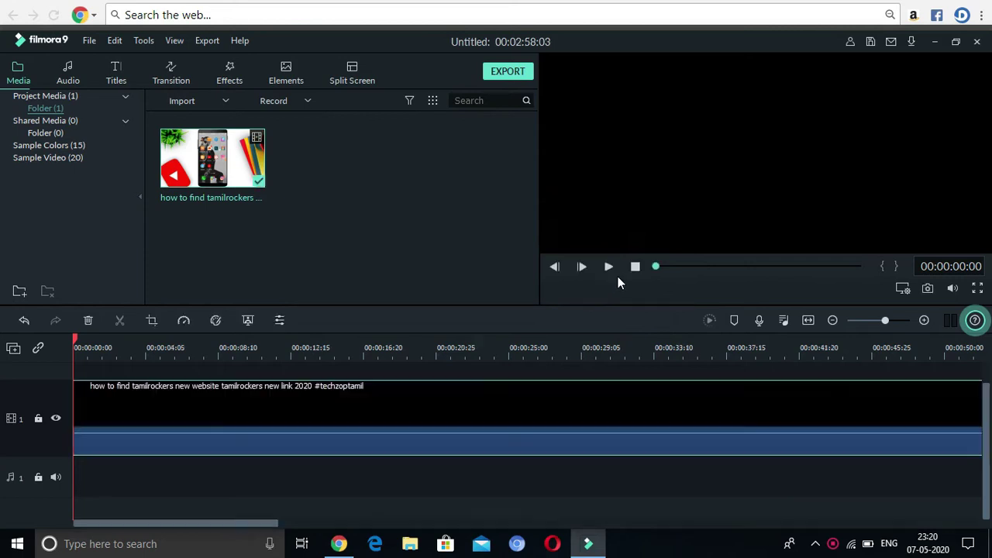
Mute the audio of the clip on video track 1.
left_click(884, 322)
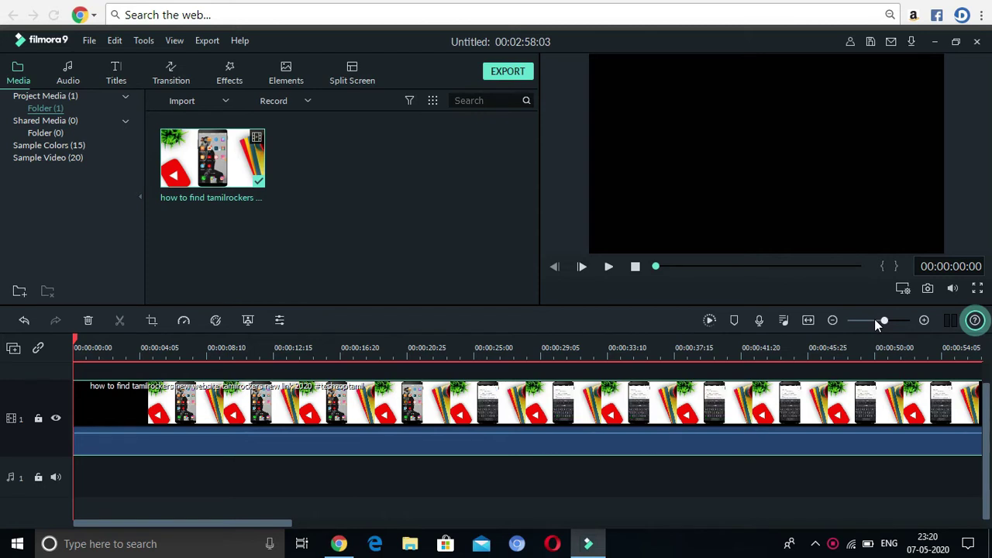
right_click(301, 452)
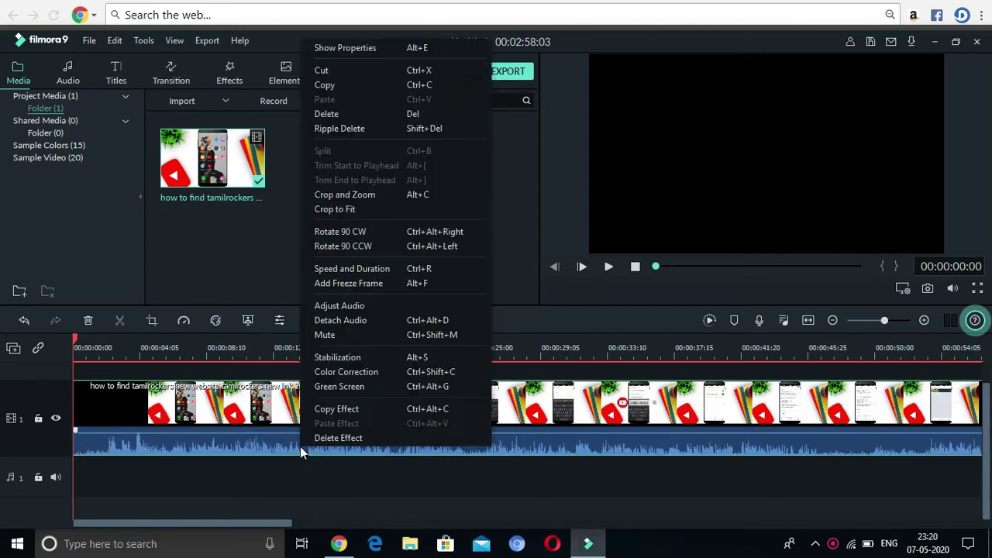
left_click(348, 334)
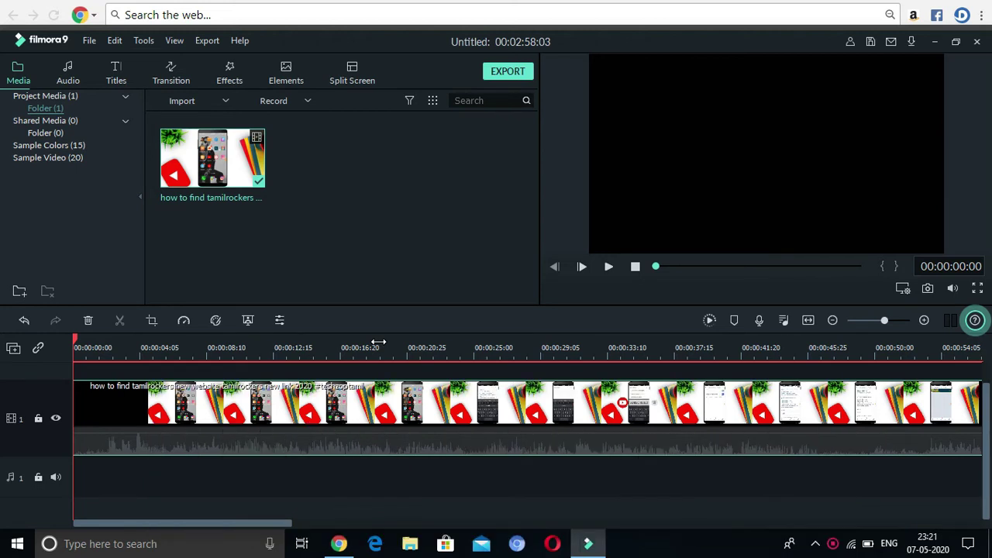
Split the clip at 00:00:15:28 and 00:00:29:15, and select the middle segment.
left_click(328, 347)
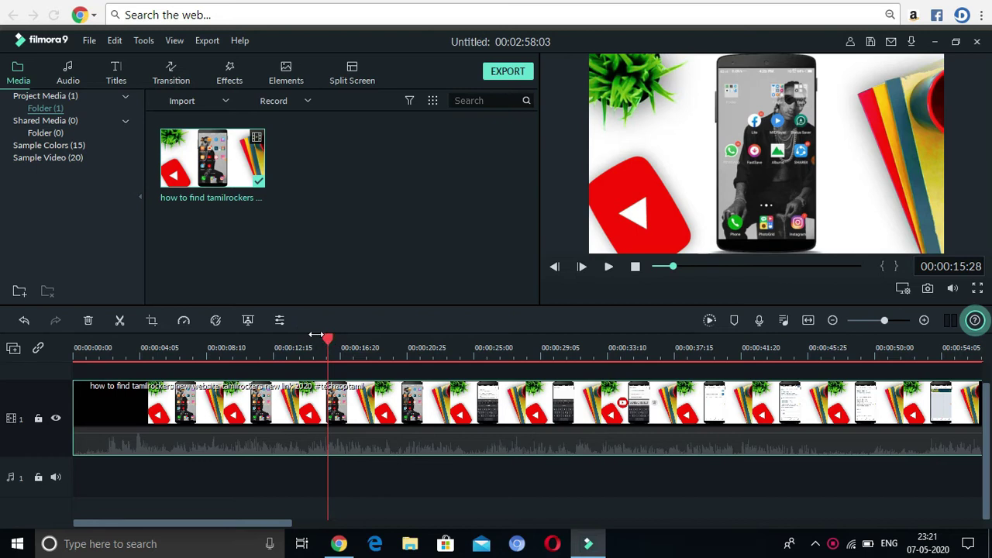
left_click(122, 321)
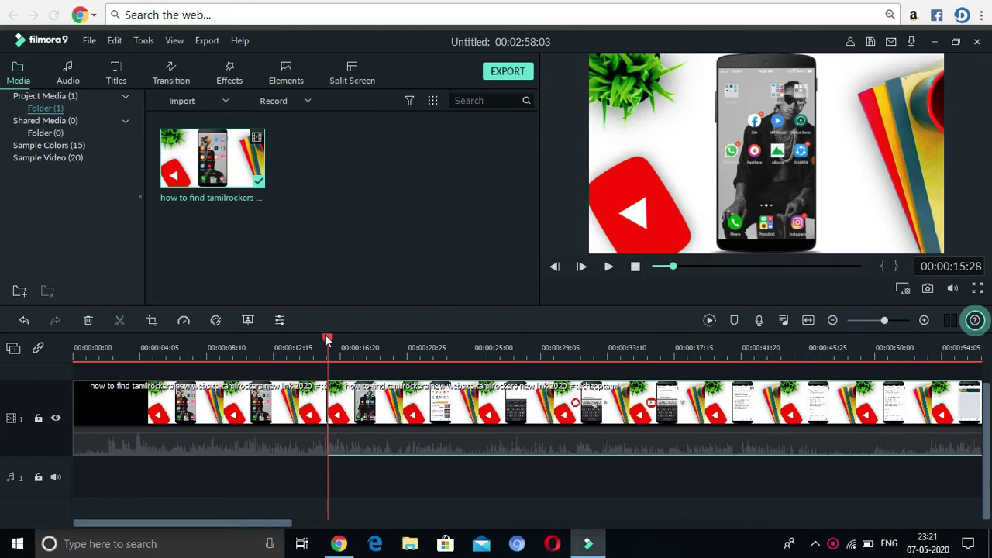
left_click_drag(372, 349, 546, 338)
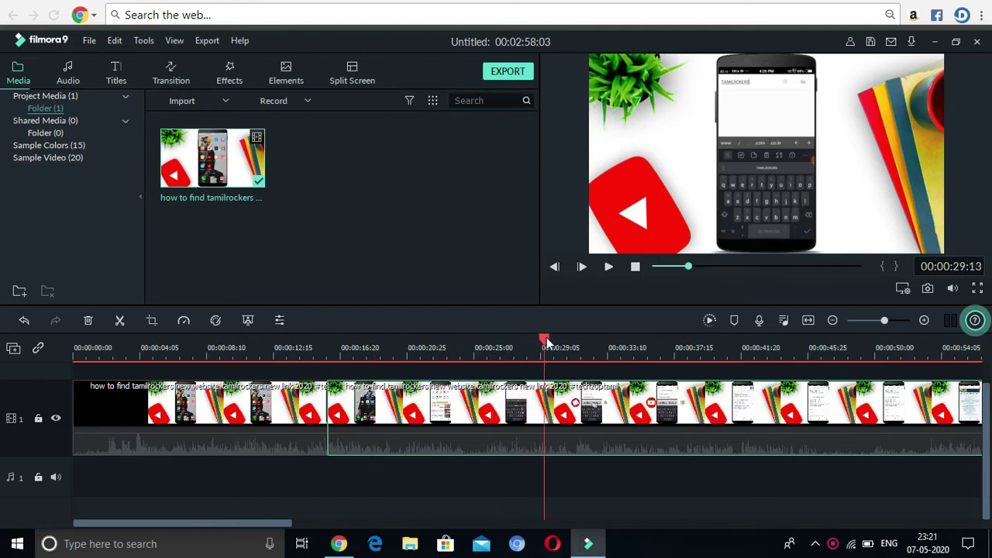
left_click(120, 321)
left_click(381, 422)
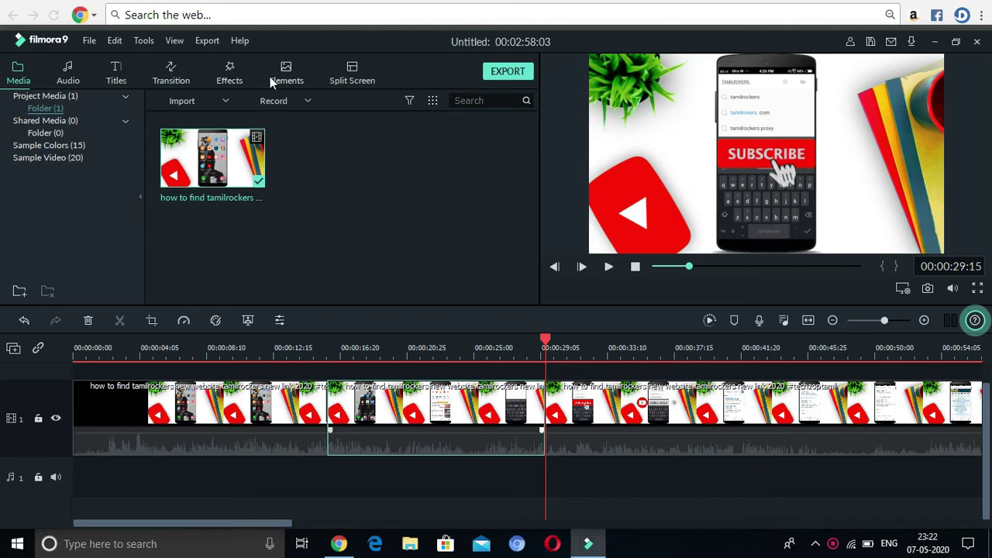
Add the Mosaic utility effect on track 2 above the middle segment and extend it to that segment's end.
left_click(229, 75)
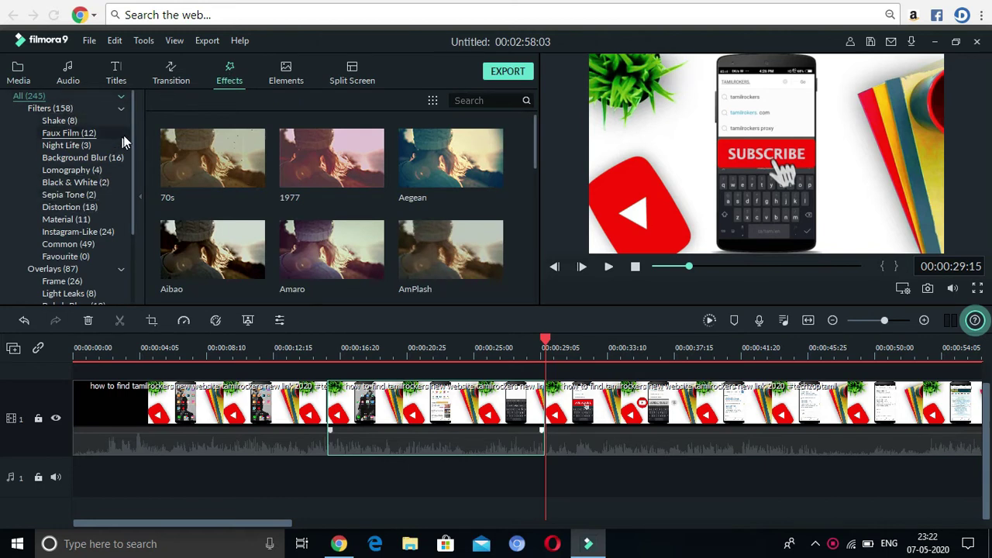
left_click_drag(132, 110, 130, 177)
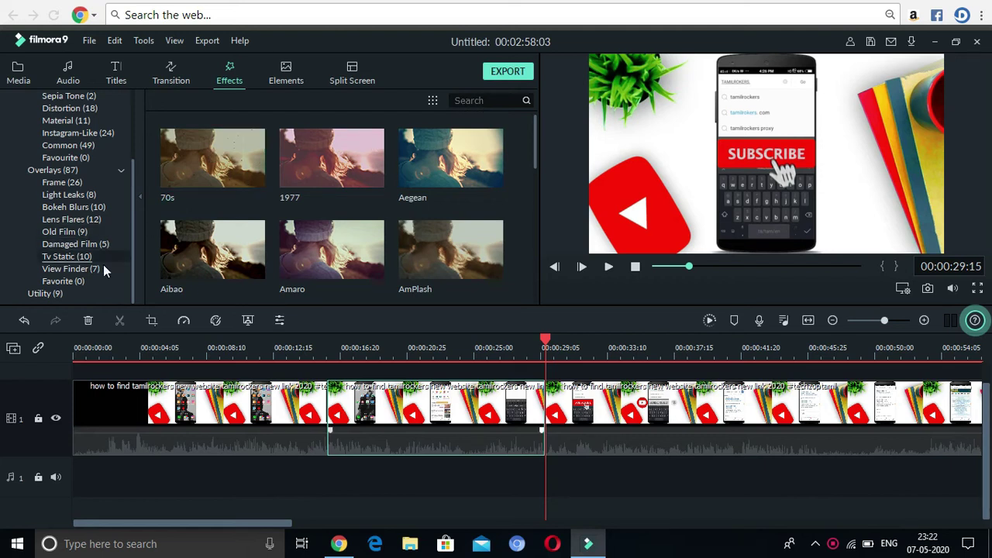
left_click(53, 295)
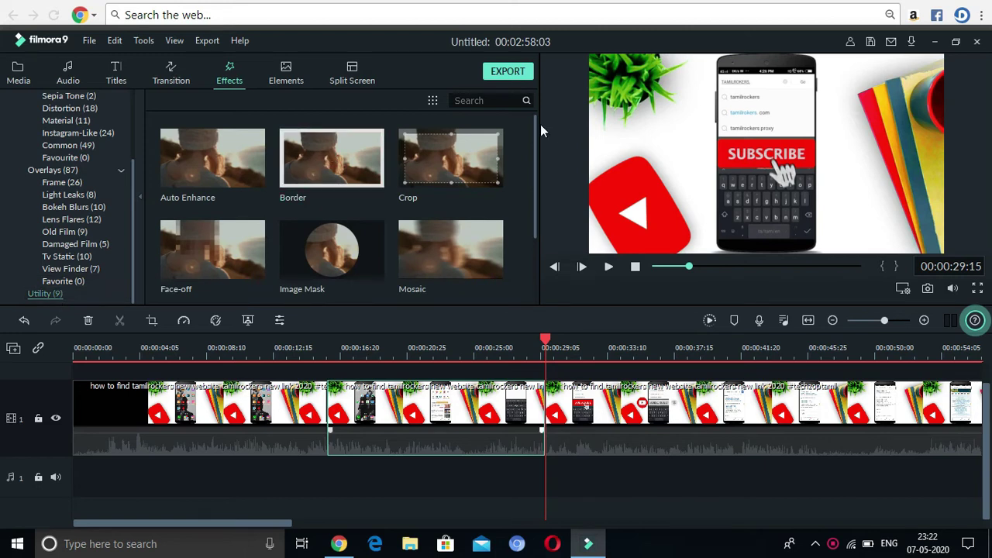
mouse_move(537, 123)
left_mouse_down()
mouse_move(534, 195)
mouse_move(530, 131)
left_mouse_up()
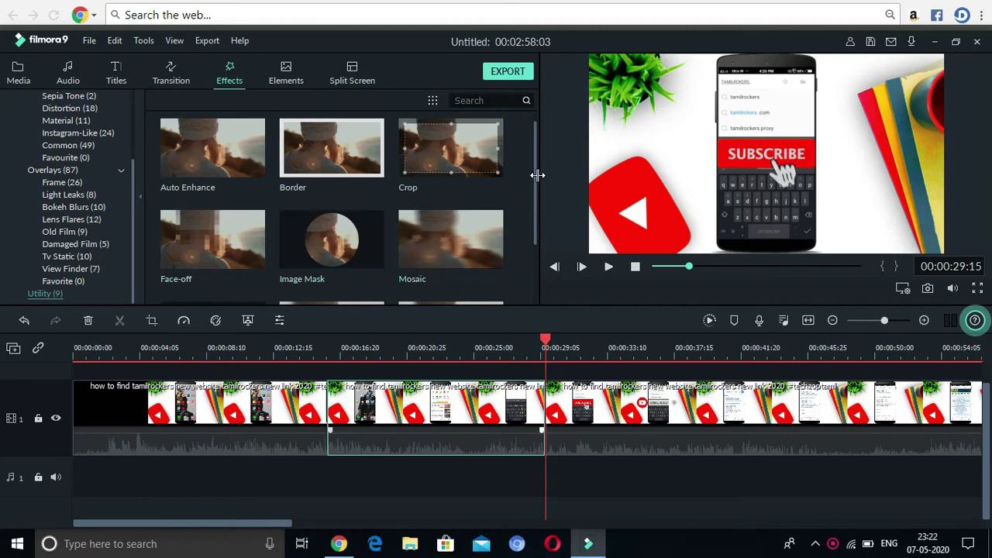
left_click_drag(534, 176, 531, 221)
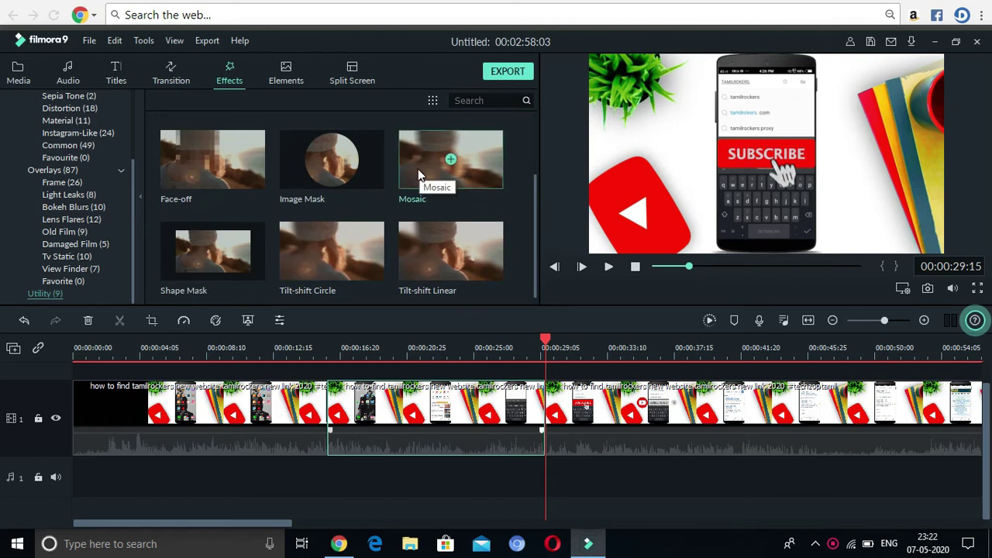
left_click_drag(417, 169, 334, 368)
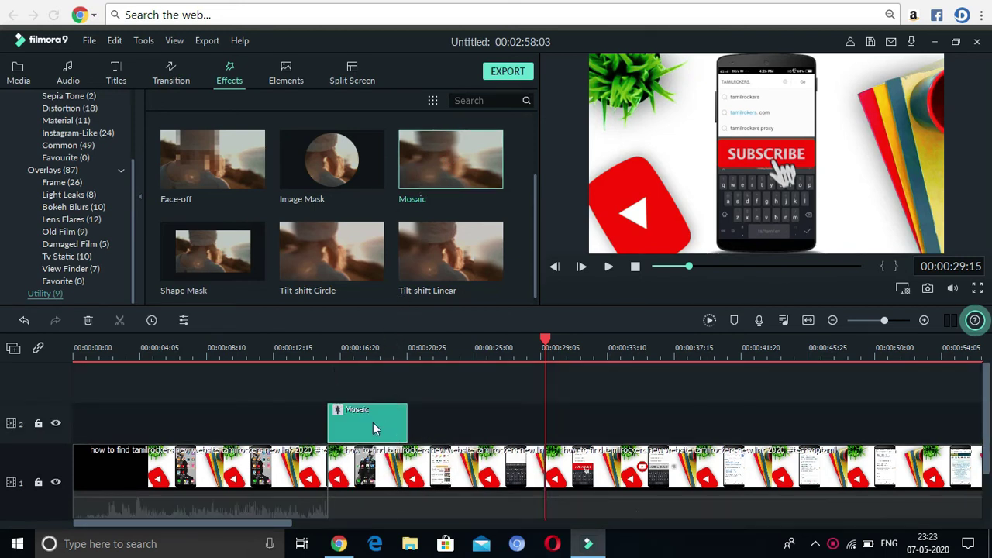
left_click_drag(410, 421, 545, 425)
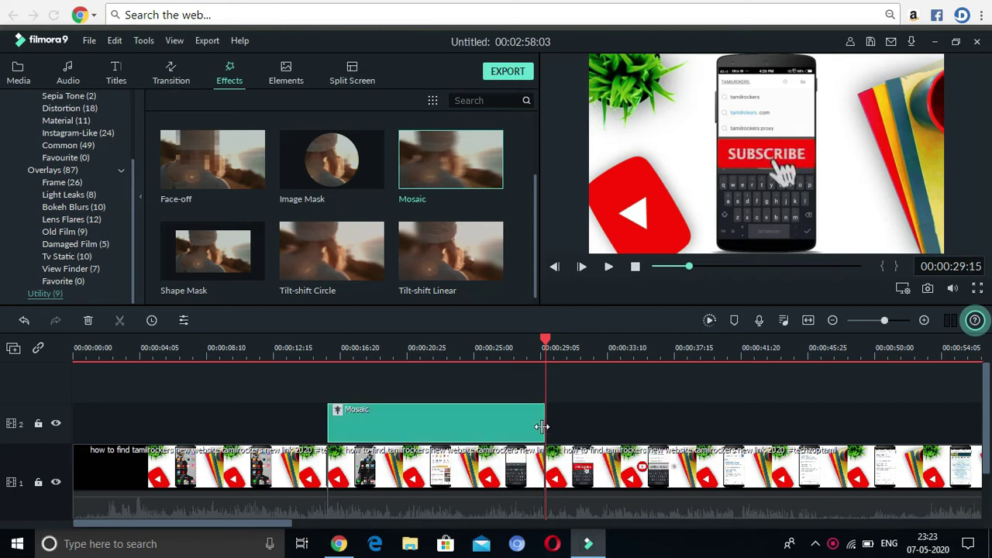
Set the Mosaic effect's type to the square pixel pattern and enlarge its area to cover the phone screen in the preview.
double_click(457, 421)
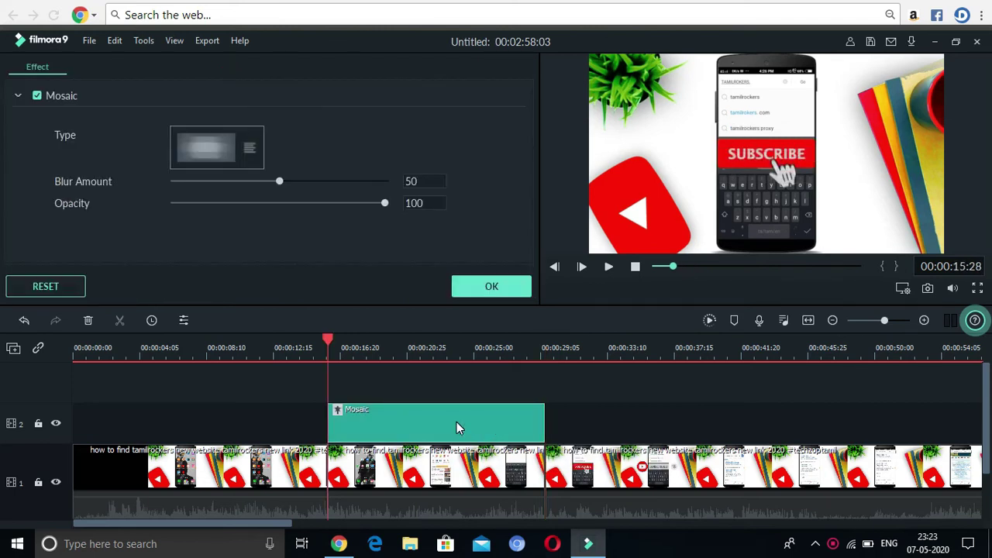
left_click(210, 147)
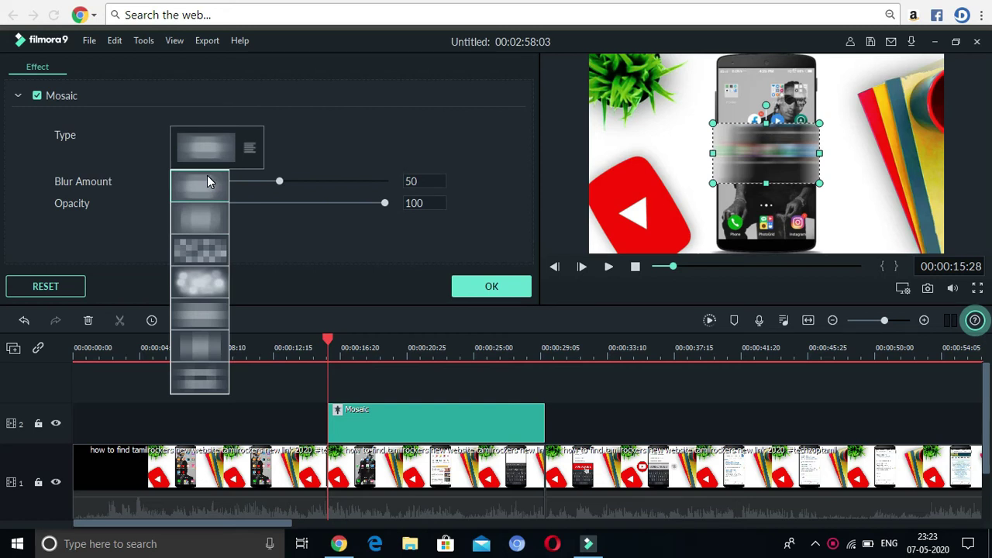
left_click(204, 320)
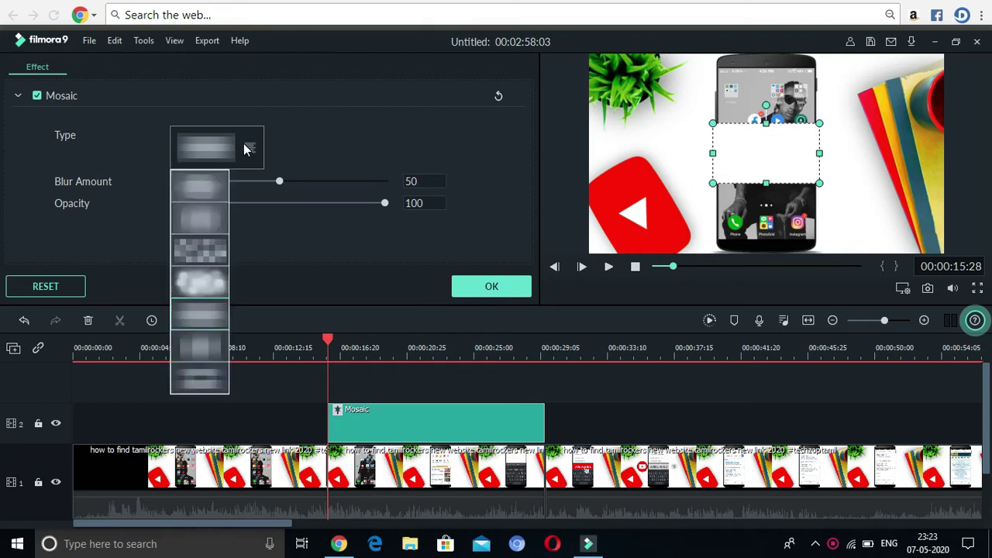
left_click(206, 239)
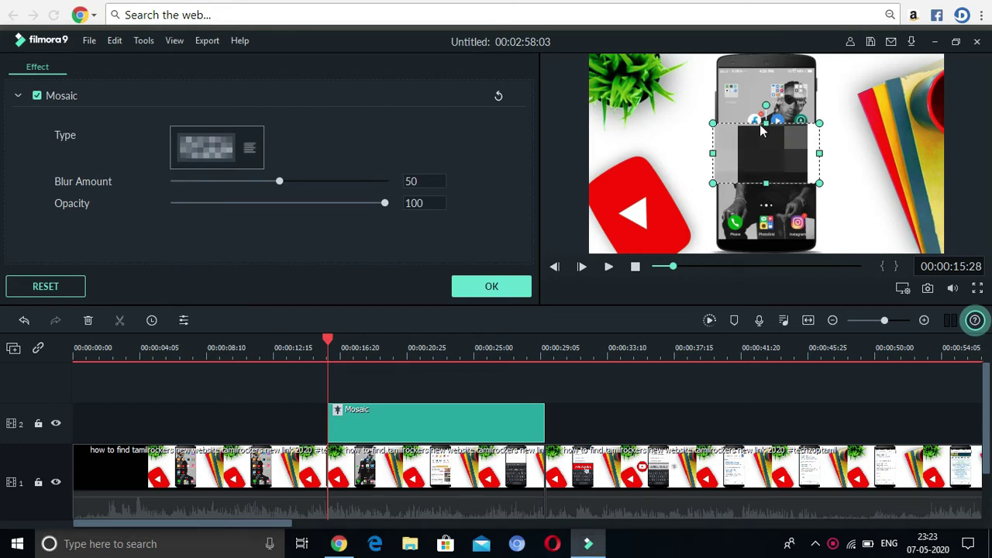
left_click_drag(764, 79, 761, 67)
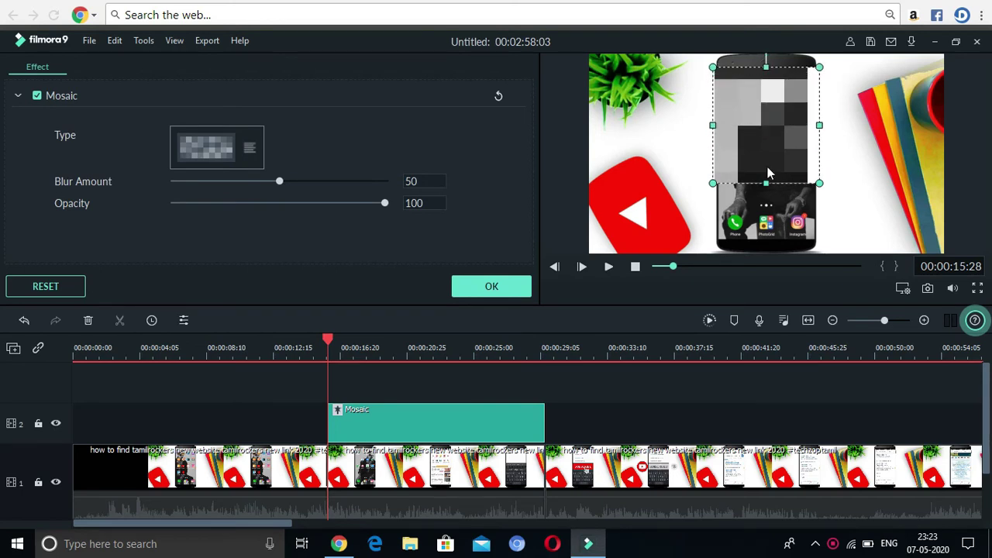
left_click_drag(772, 226, 772, 237)
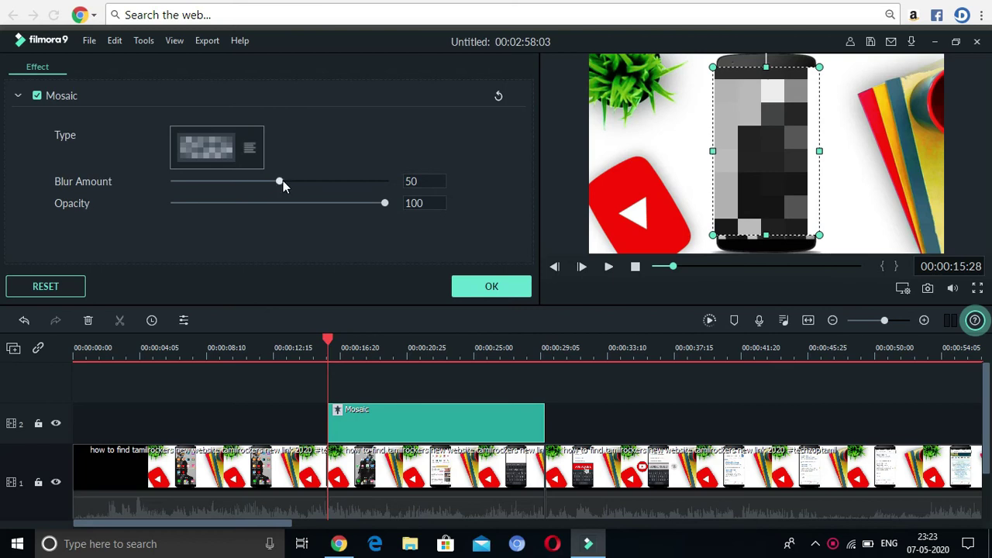
Set the Mosaic effect's blur amount to 16, keeping opacity at 100, and apply the settings.
left_click_drag(275, 179, 203, 181)
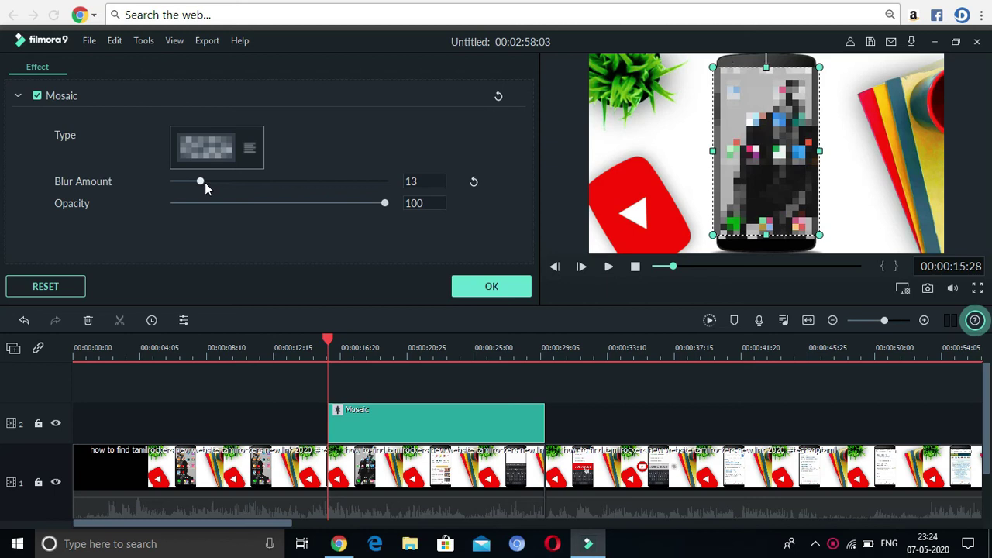
left_click_drag(253, 191, 343, 186)
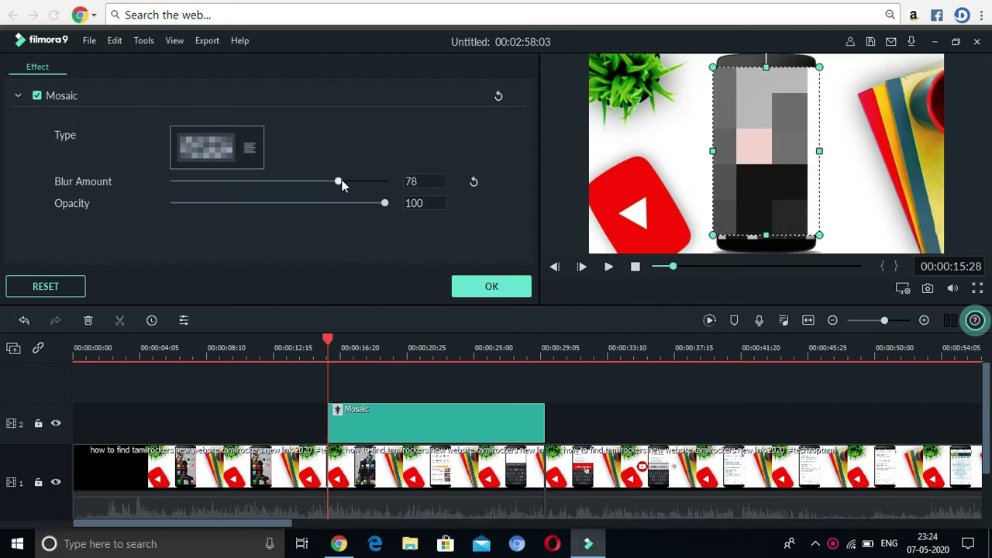
left_click_drag(276, 184, 208, 185)
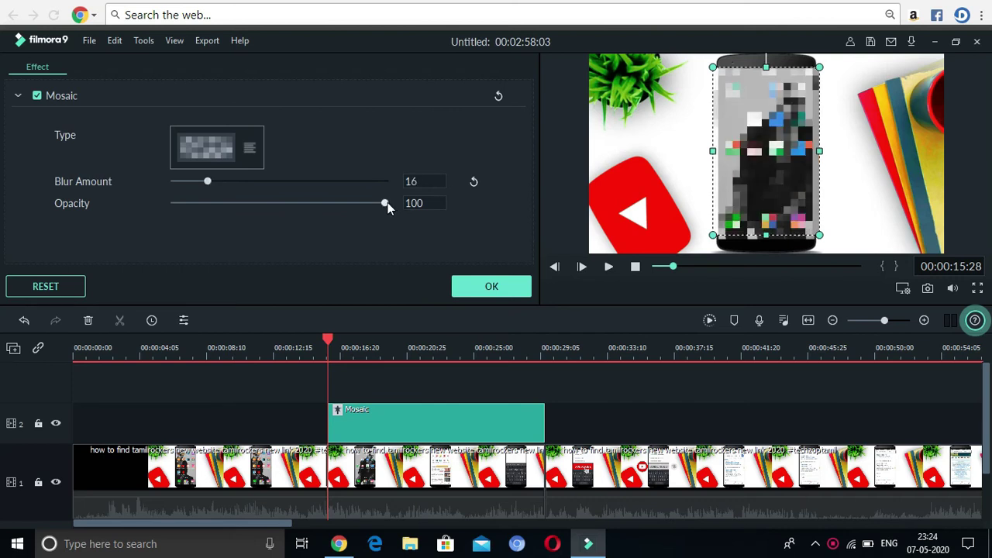
mouse_move(387, 200)
left_mouse_down()
mouse_move(265, 203)
mouse_move(393, 208)
left_mouse_up()
left_click(481, 286)
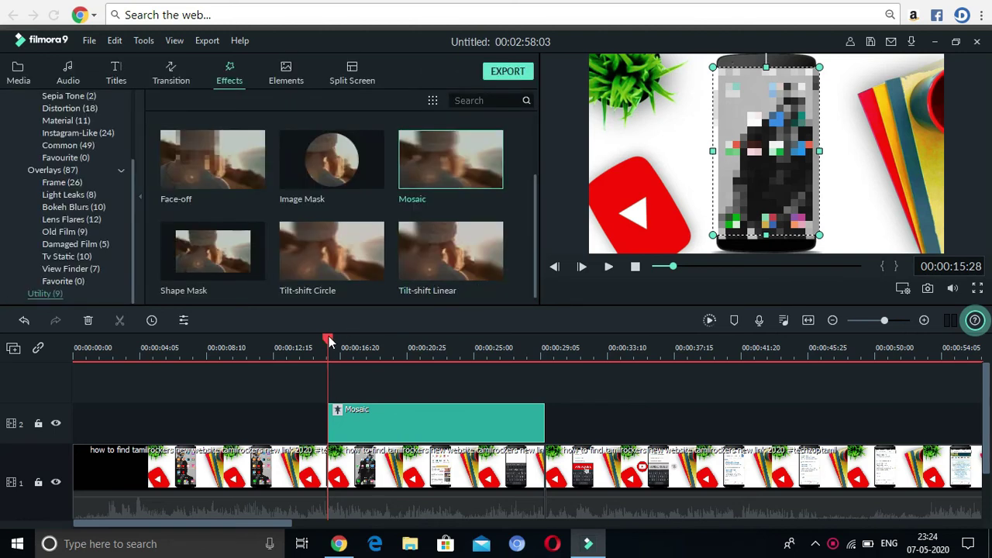
Play back the mosaic section from 00:00:14:14 to check the blur, and pause the playback.
left_click_drag(326, 341, 304, 341)
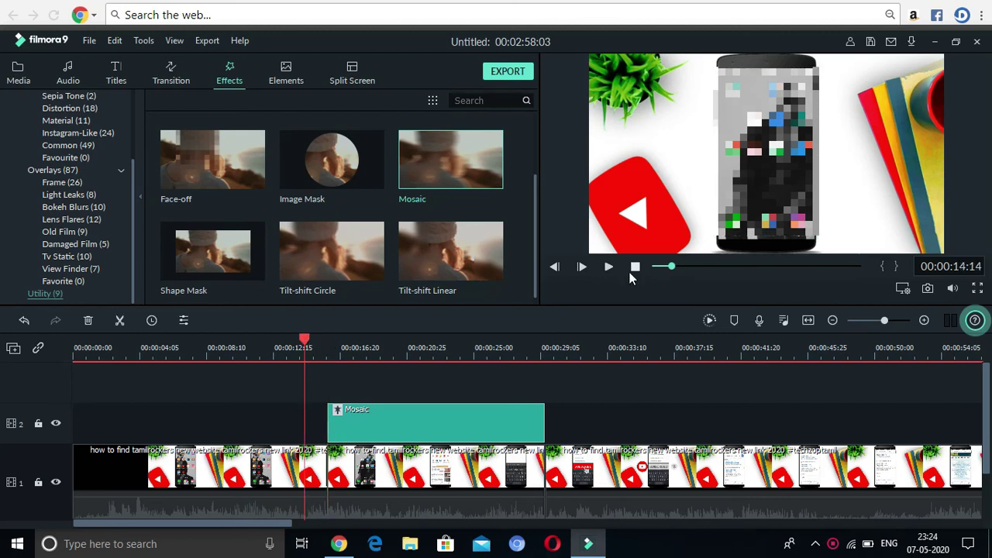
left_click(610, 265)
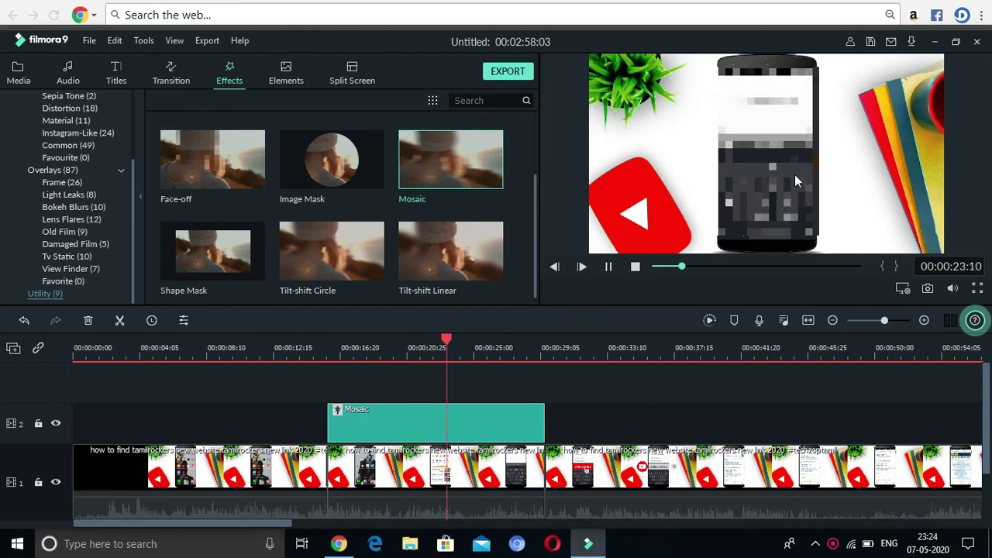
left_click(609, 268)
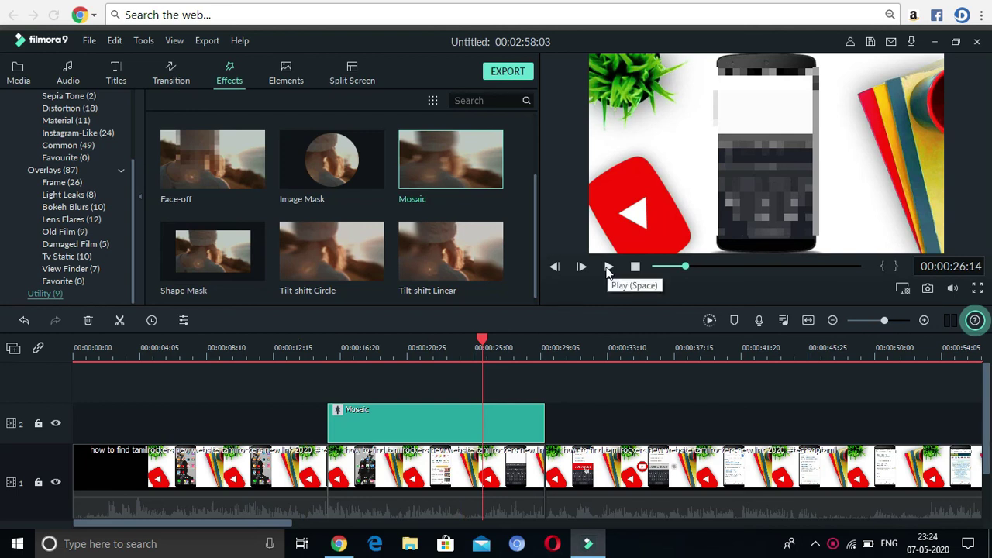